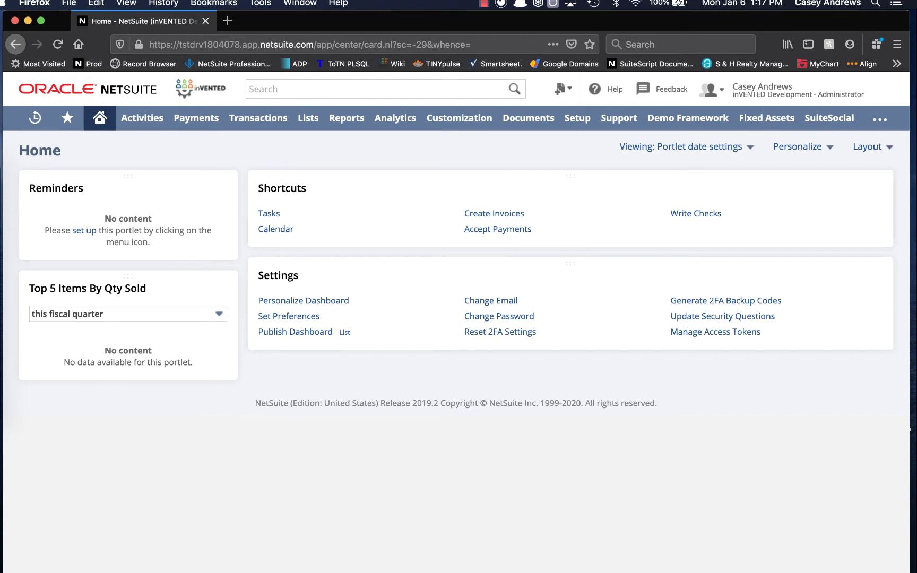
Step: Search NetSuite for 'VRA' to find the VRA - Vendor Request page
left_click(302, 90)
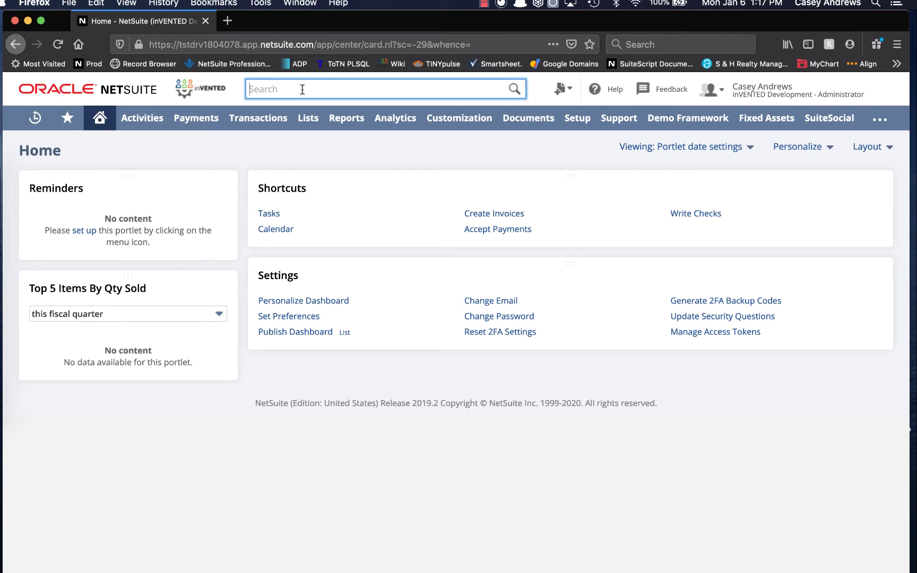
type("VRA")
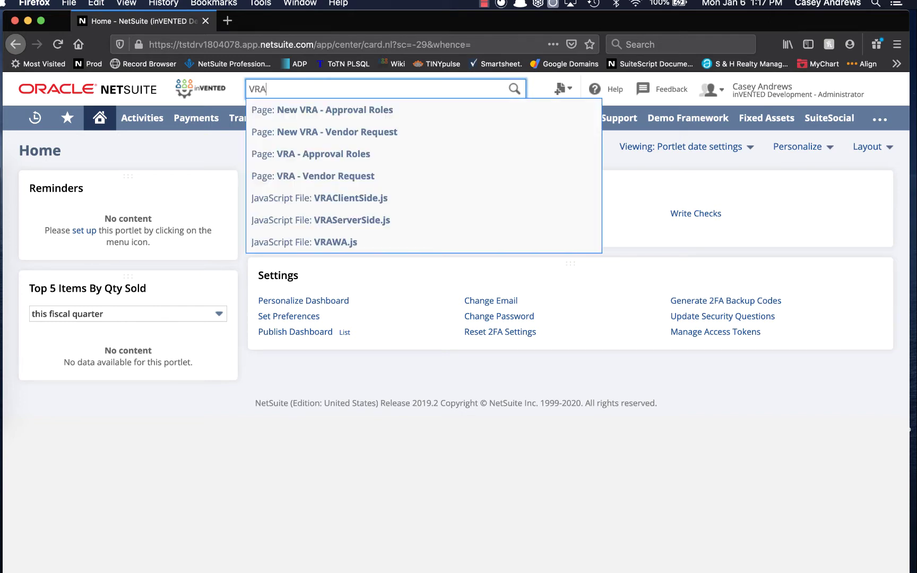
Step: Open a new VRA - Vendor Request form and fill the name from a saved entry, changing the surname to TEST2
left_click(300, 139)
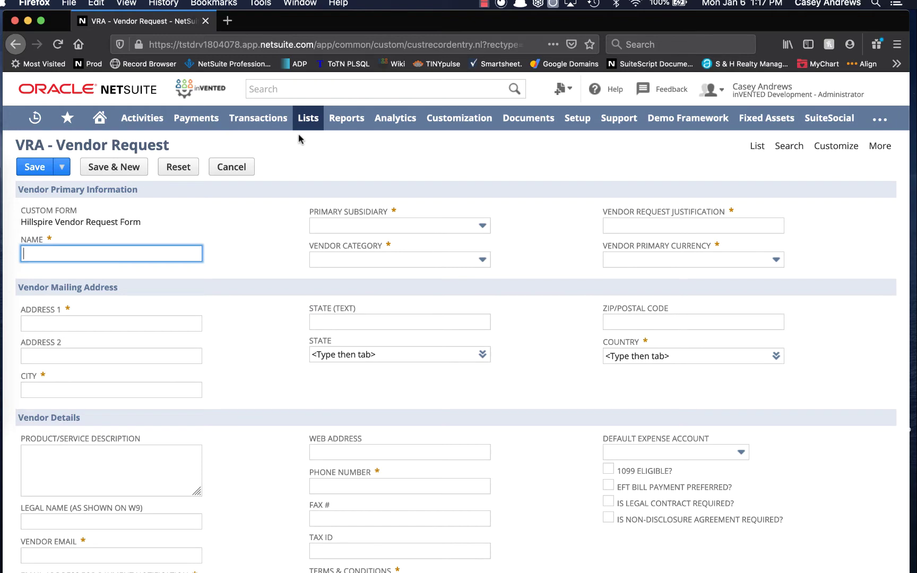
left_click(168, 250)
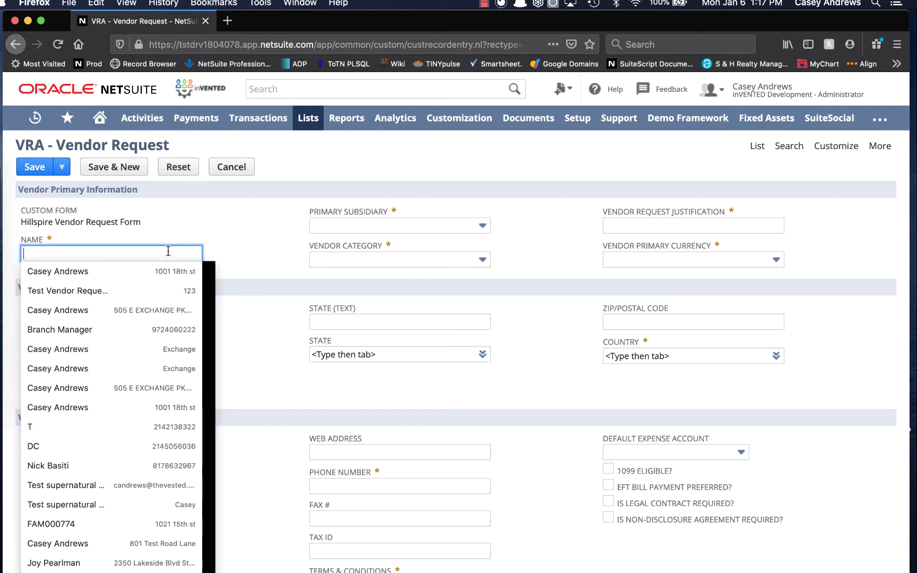
left_click(101, 272)
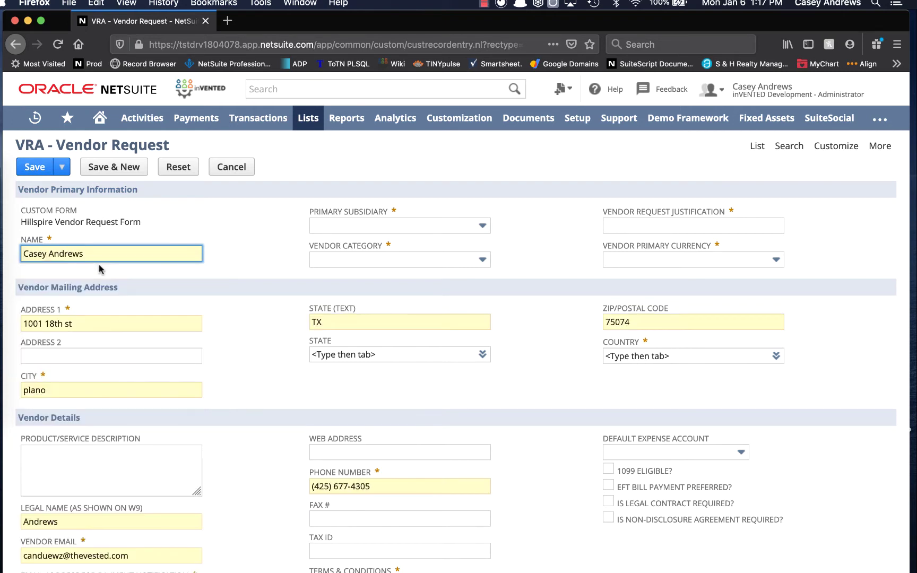
double_click(69, 257)
type("TESAT")
key("BackSpace")
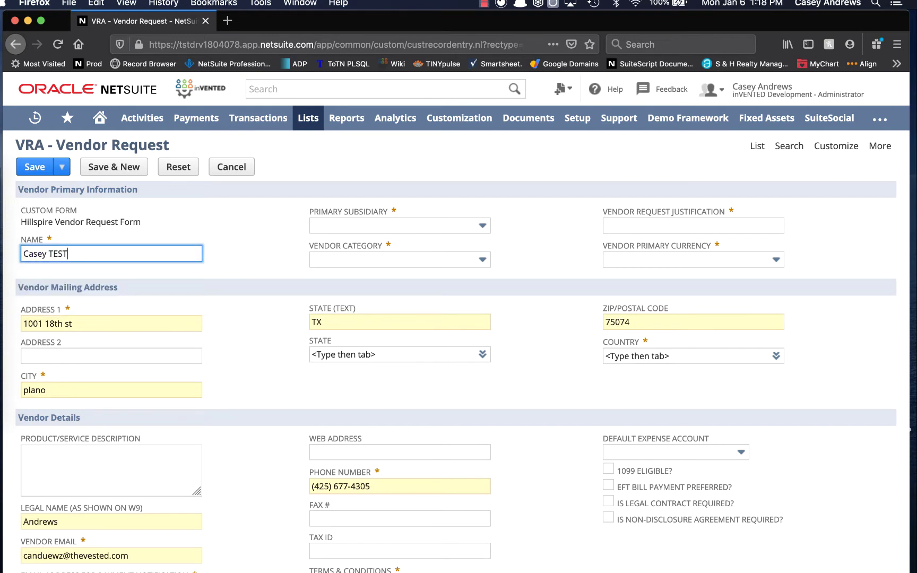
Step: Set Primary Subsidiary to inVENTED and Vendor Category to Consultant
left_click(346, 226)
left_click(334, 260)
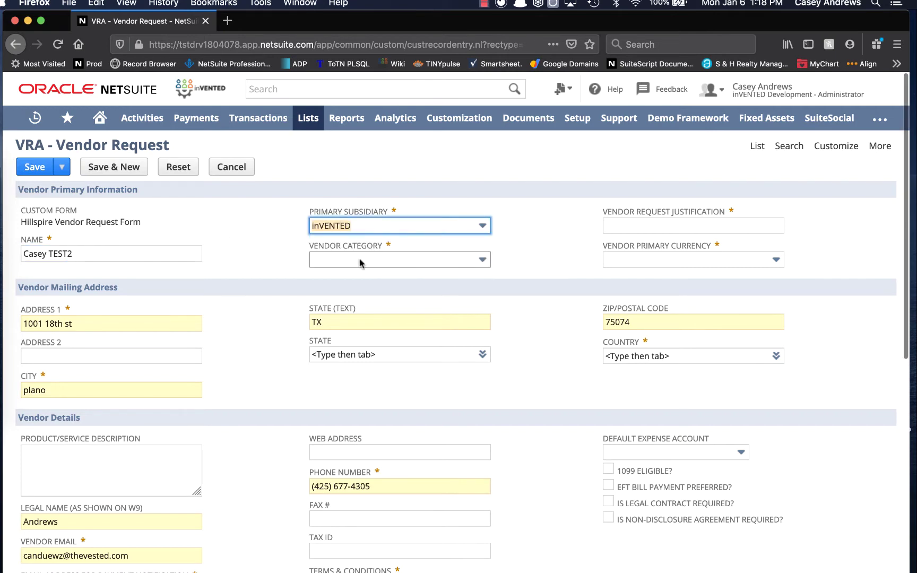
left_click(362, 261)
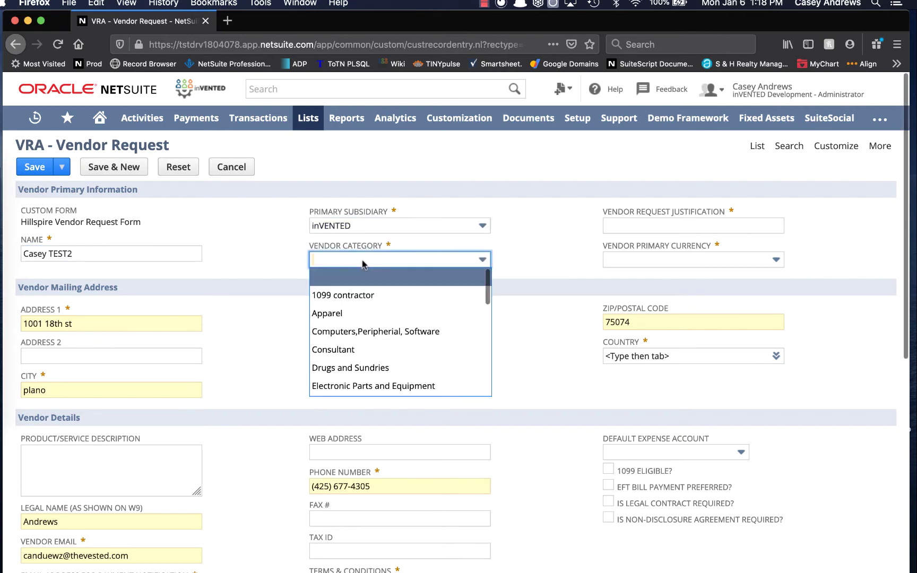
left_click(330, 349)
left_click(658, 223)
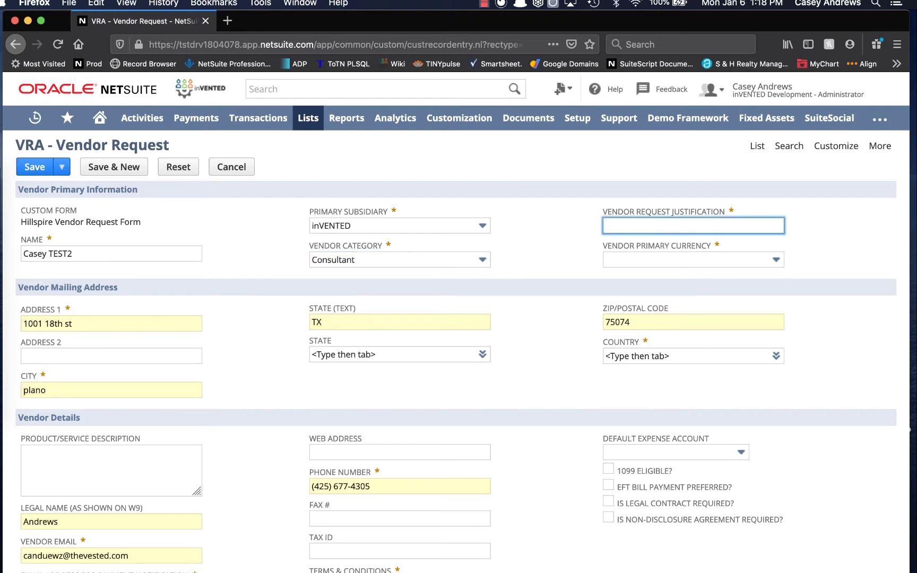
Step: Enter justification 'Testing Vendor', currency US Dollar and country United States
type("Testing Vendor")
left_click(670, 265)
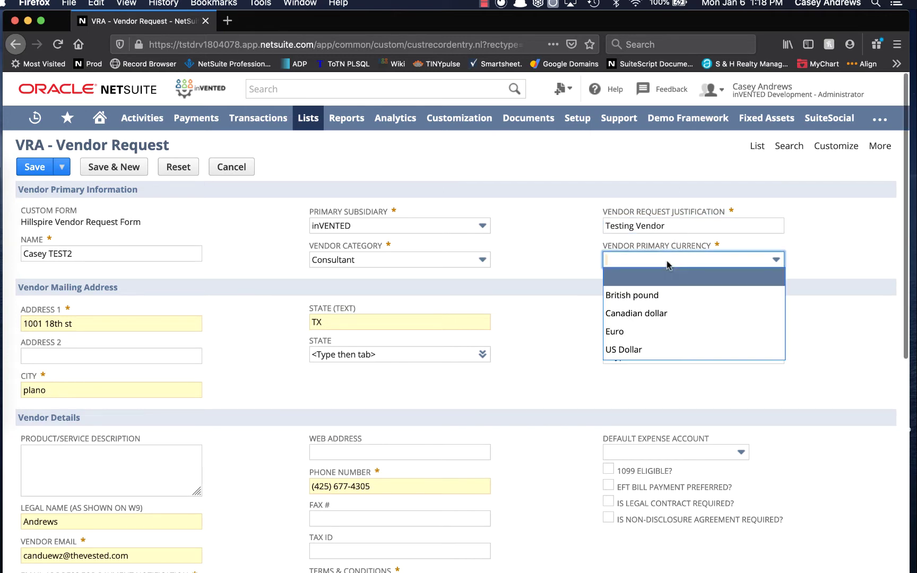
left_click(628, 348)
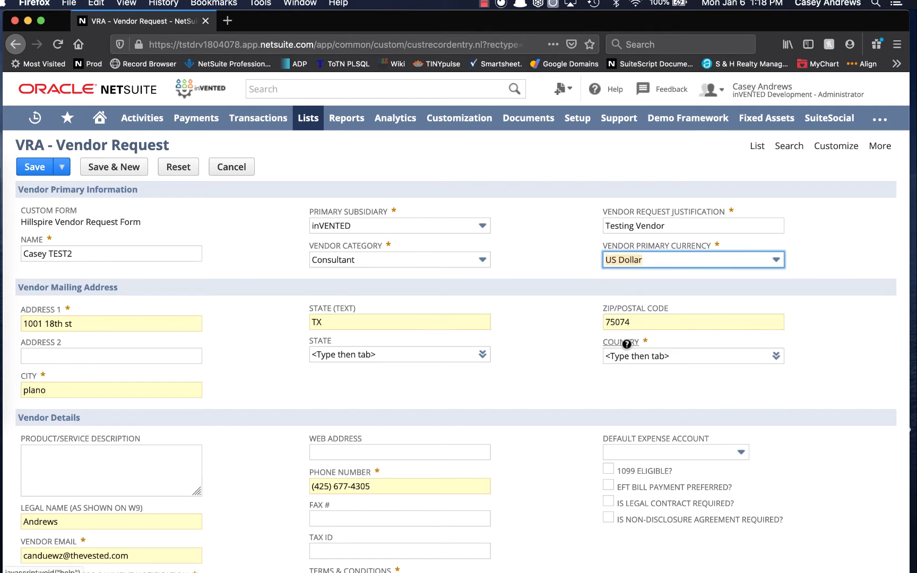
left_click(649, 360)
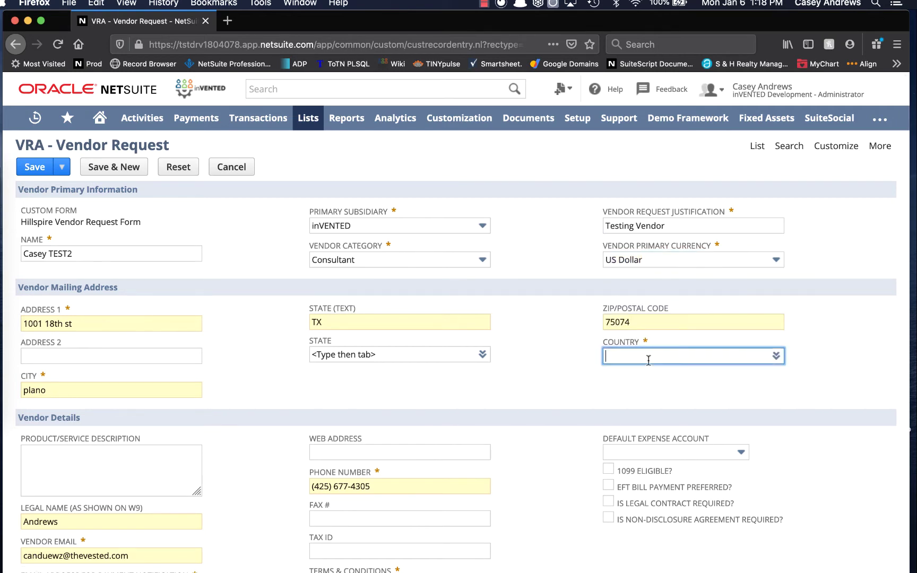
type("united states")
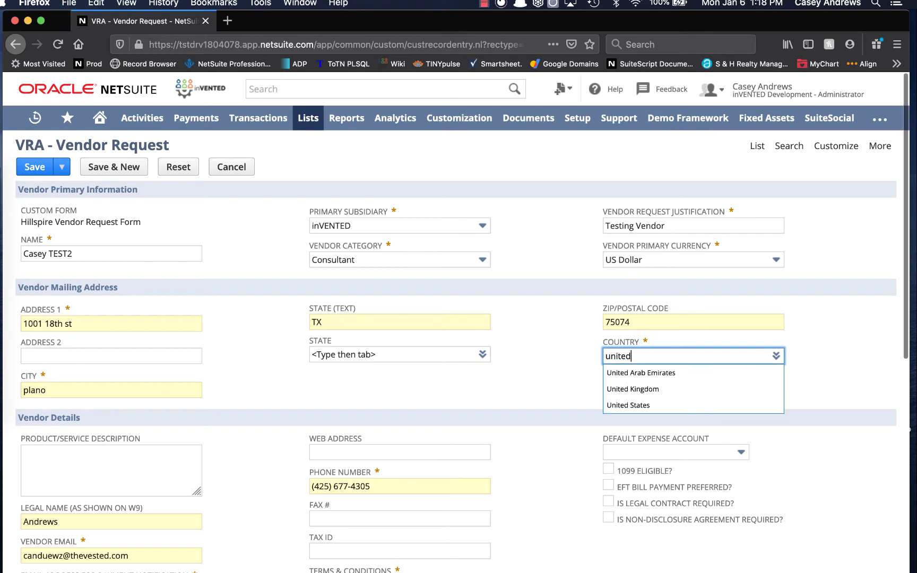
left_click(646, 373)
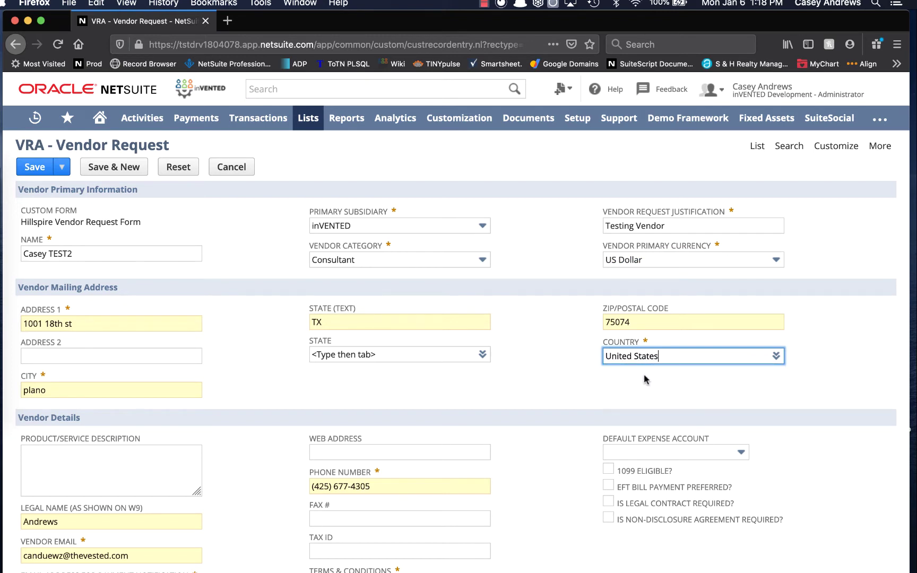
Step: Capitalise the city name to Plano
left_click(28, 390)
key("BackSpace")
type("P")
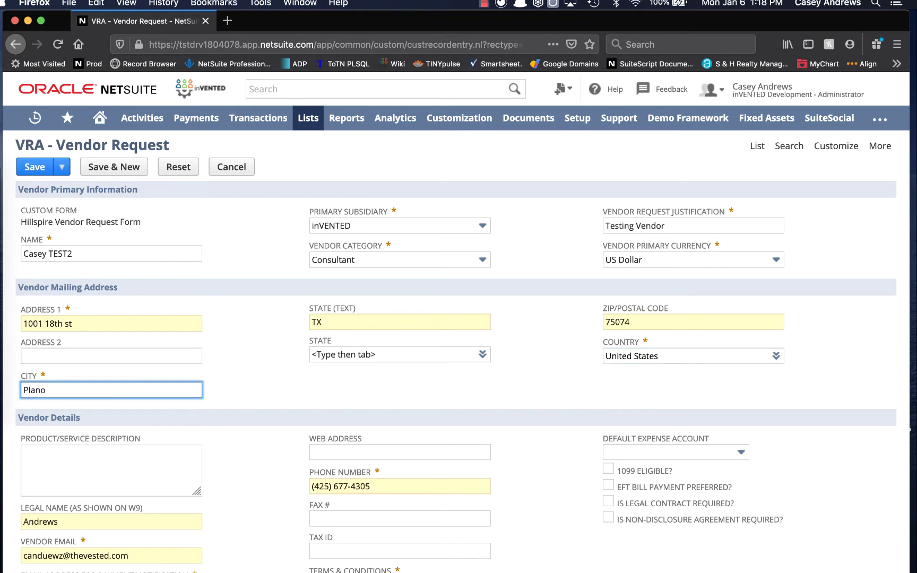
left_click(238, 371)
Step: Copy the vendor email into the payment notification email field
scroll(238, 370, "down", 3)
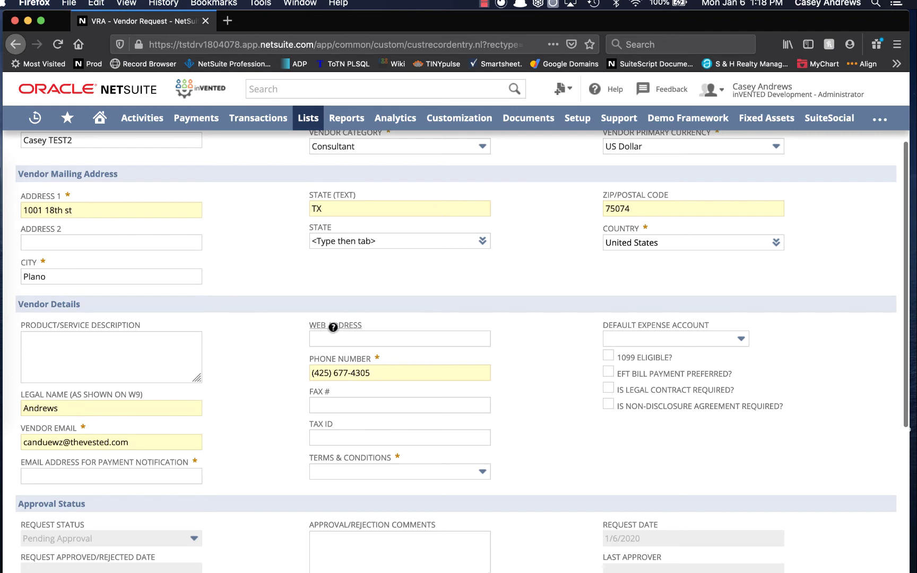
left_click(157, 441)
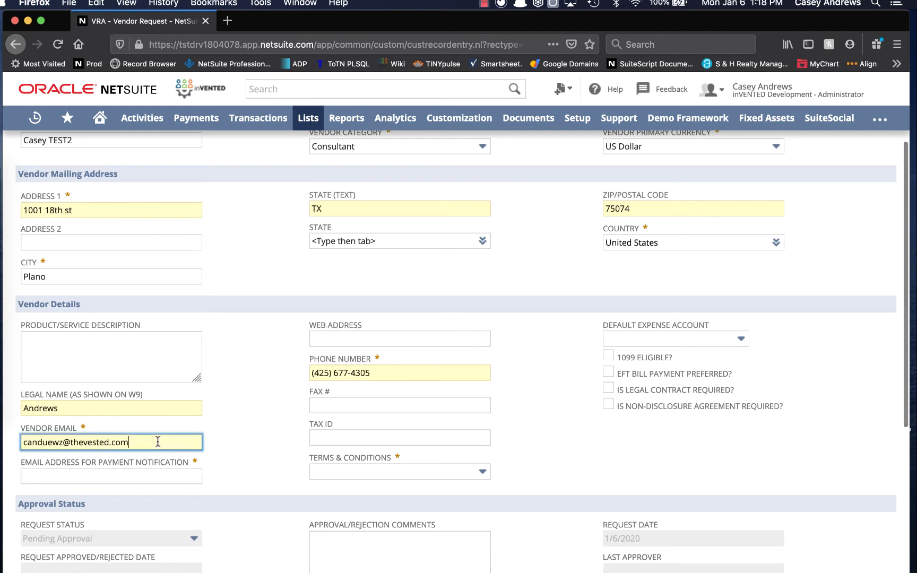
left_click(126, 474)
key("super+v")
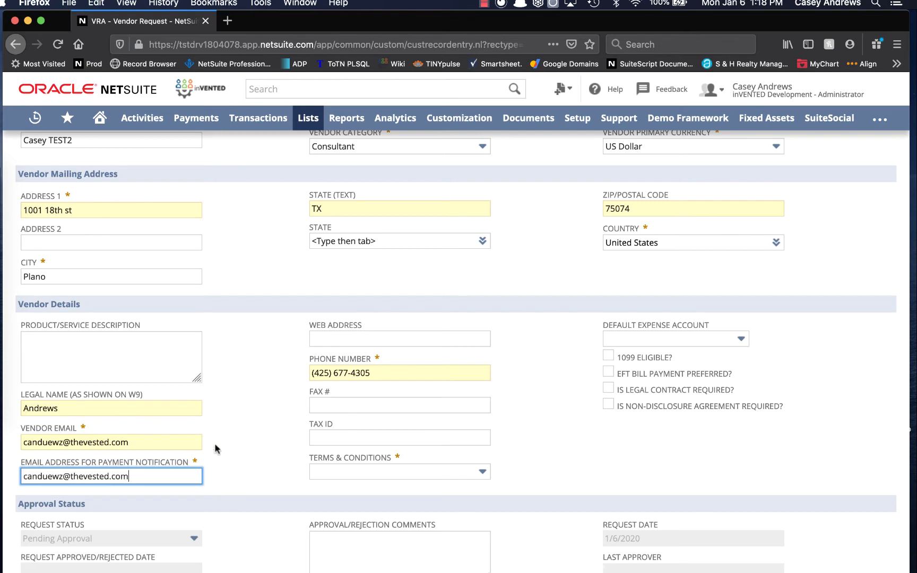
left_click(271, 428)
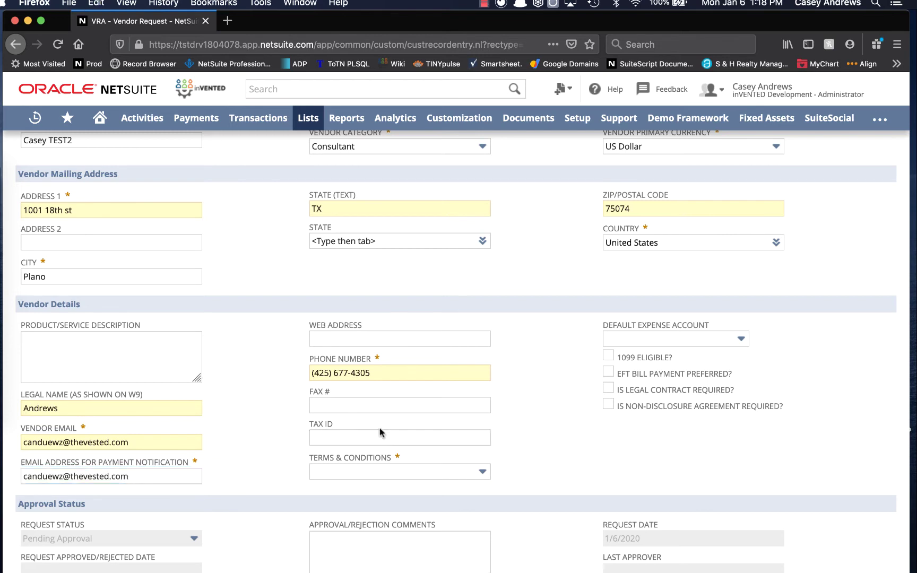
Step: Set the payment terms to 2% 10 Net 30
left_click(391, 467)
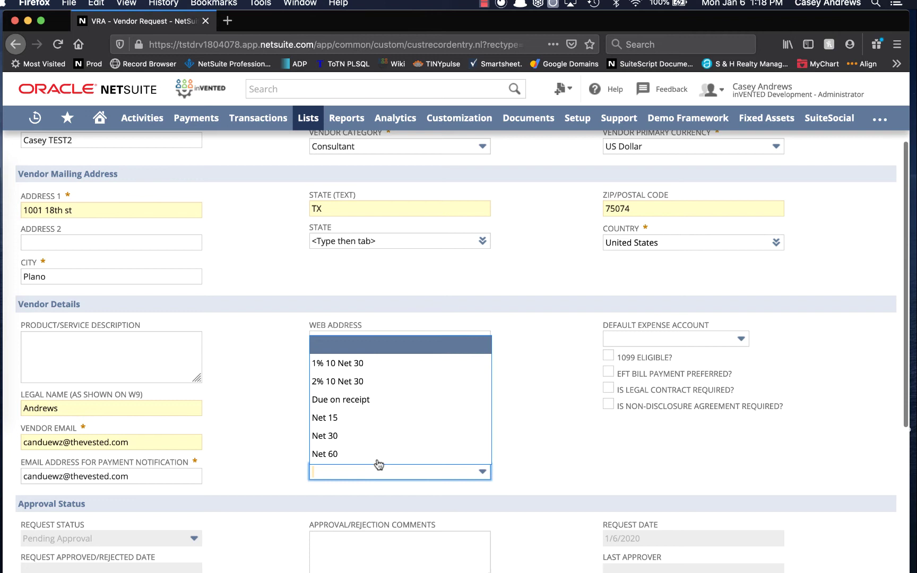
left_click(392, 384)
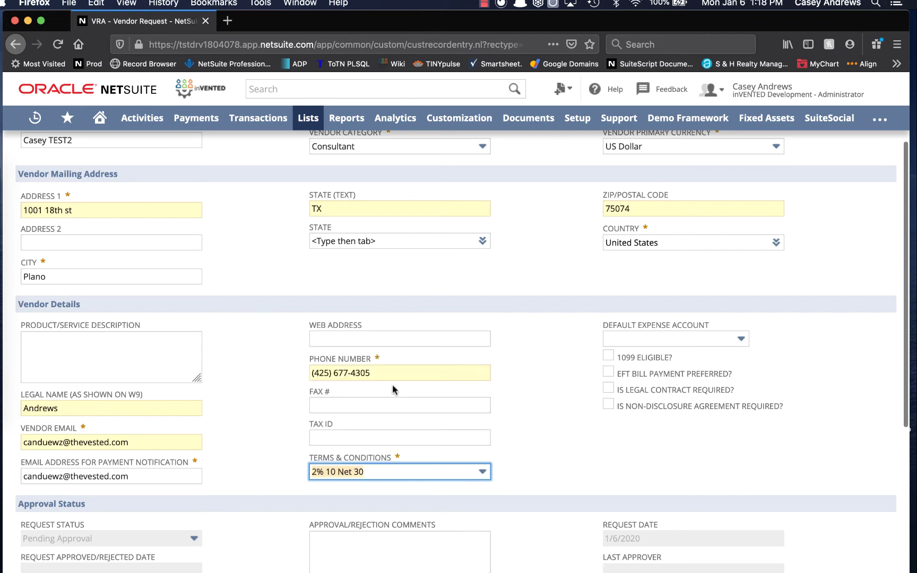
left_click(564, 426)
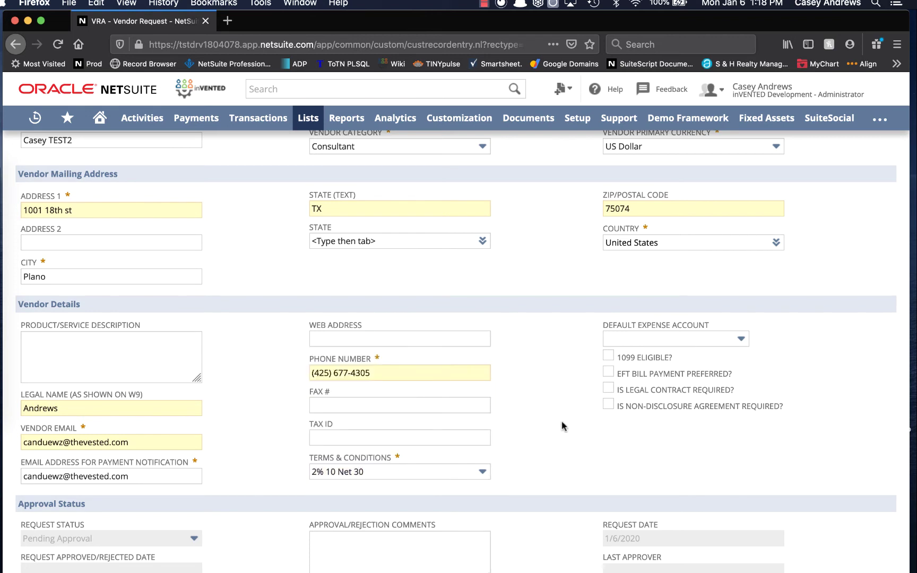
Step: Choose Advertising as the default expense account
left_click(700, 338)
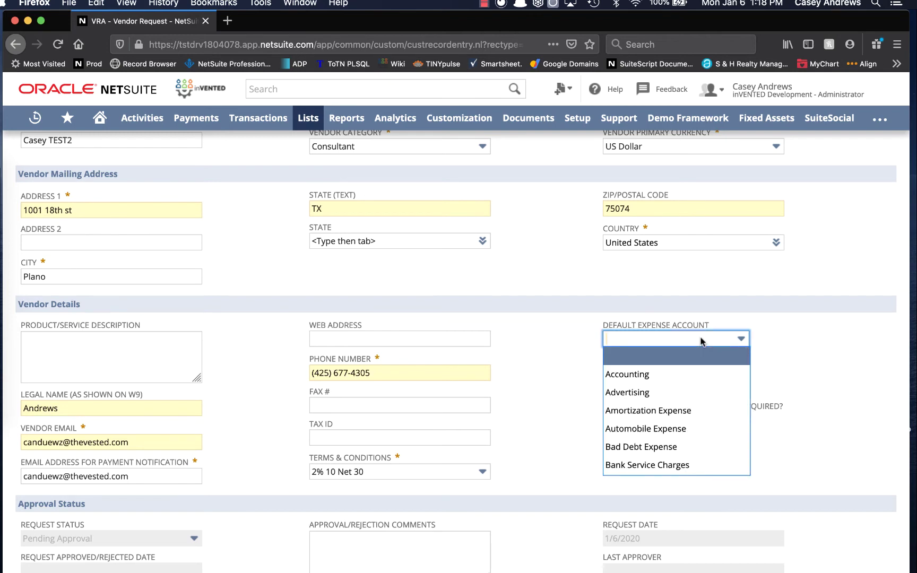
scroll(675, 440, "down", 3)
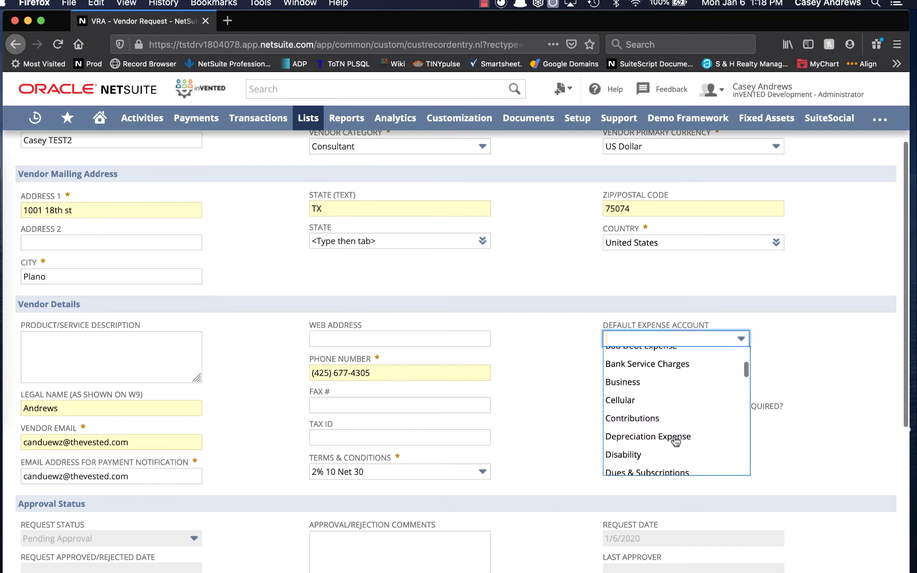
scroll(675, 440, "down", 4)
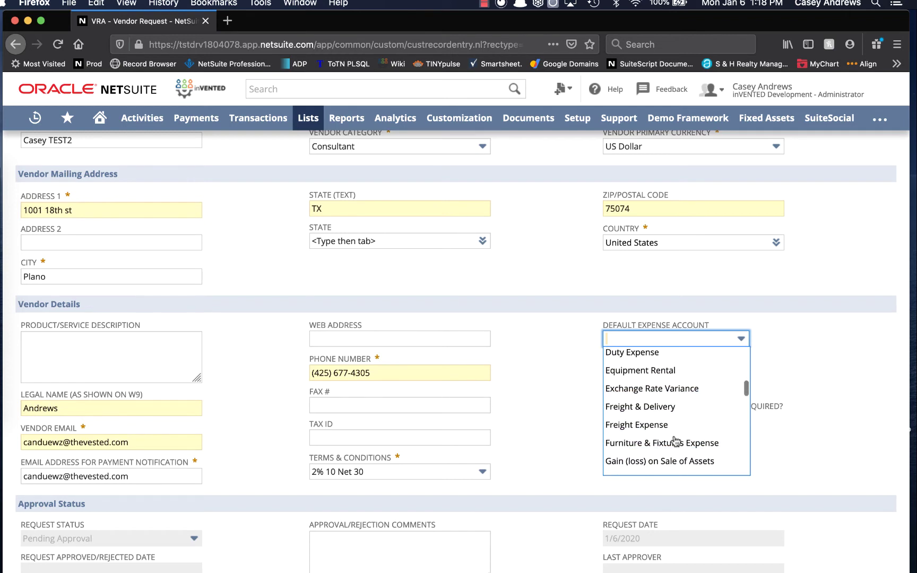
scroll(675, 441, "up", 4)
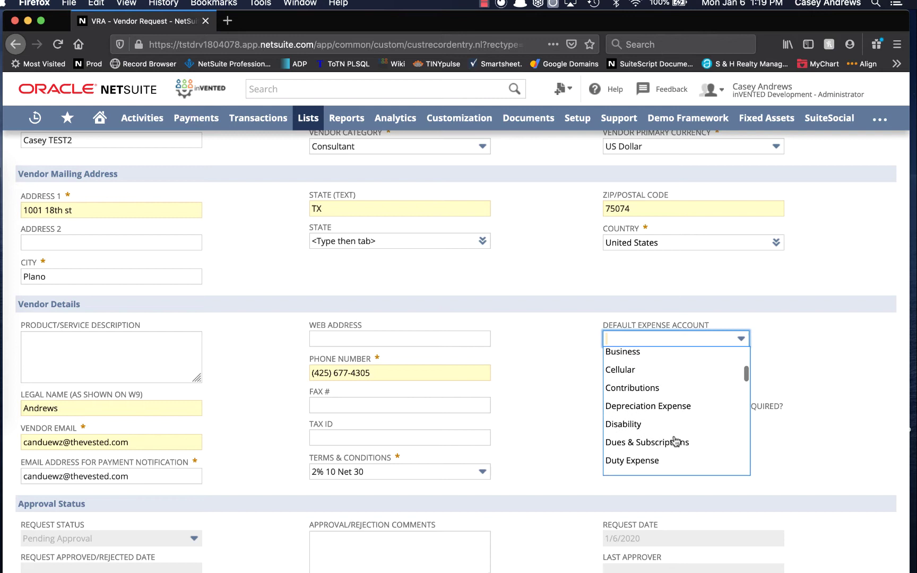
scroll(675, 441, "up", 4)
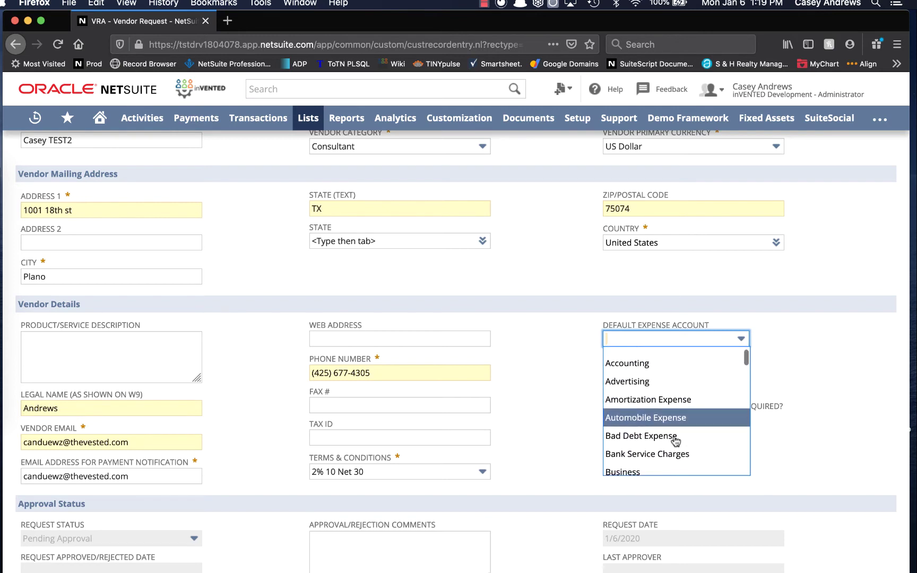
left_click(649, 382)
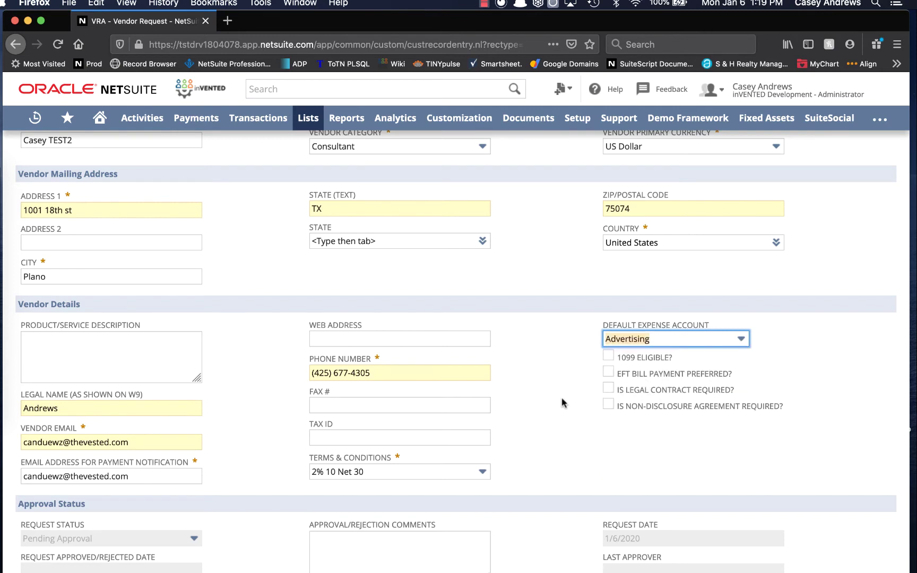
Step: Save the vendor request so it shows Pending Approval with request date 1/6/2020
scroll(563, 402, "down", 5)
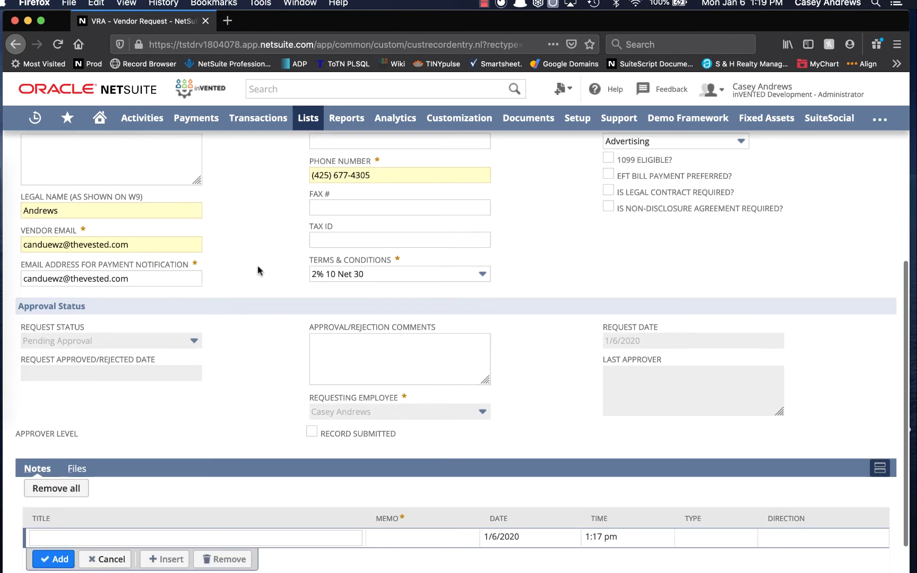
scroll(260, 269, "up", 8)
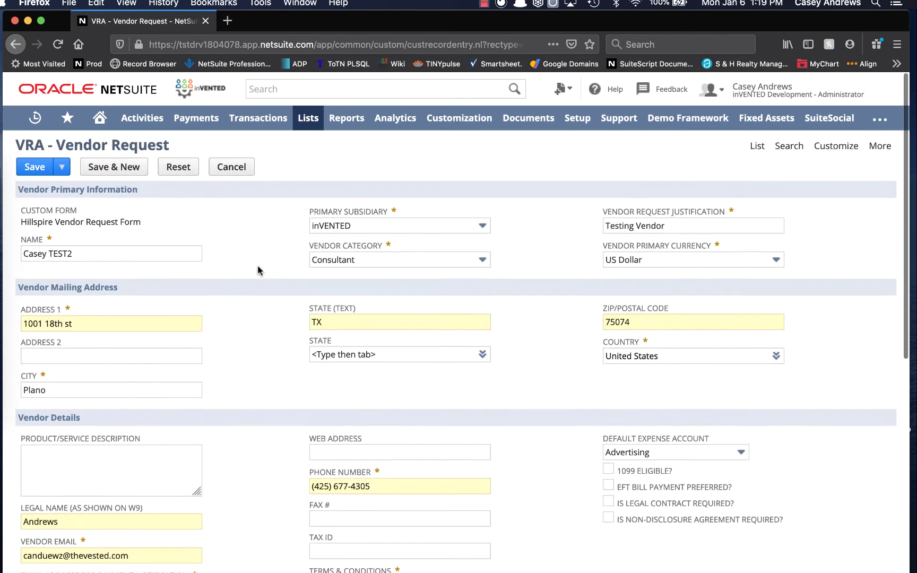
left_click(35, 167)
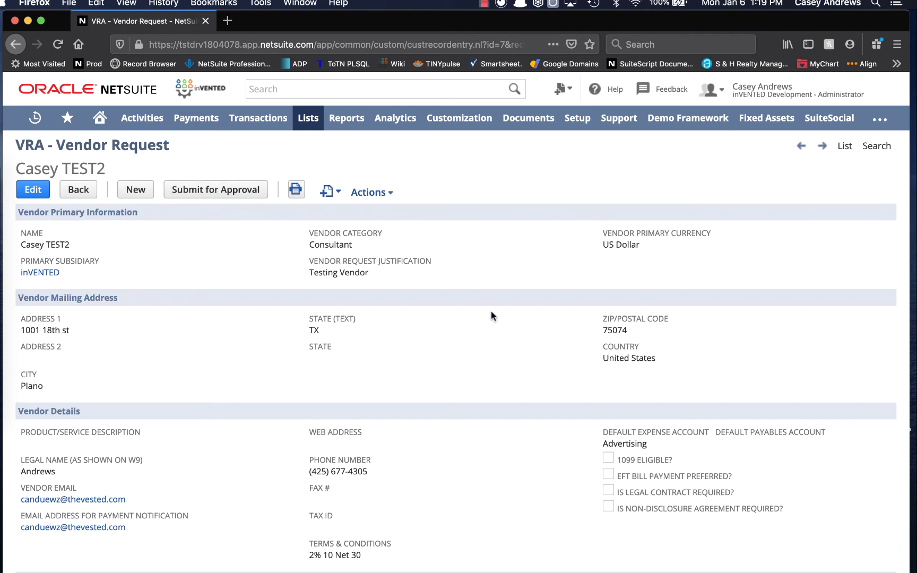
scroll(491, 313, "down", 5)
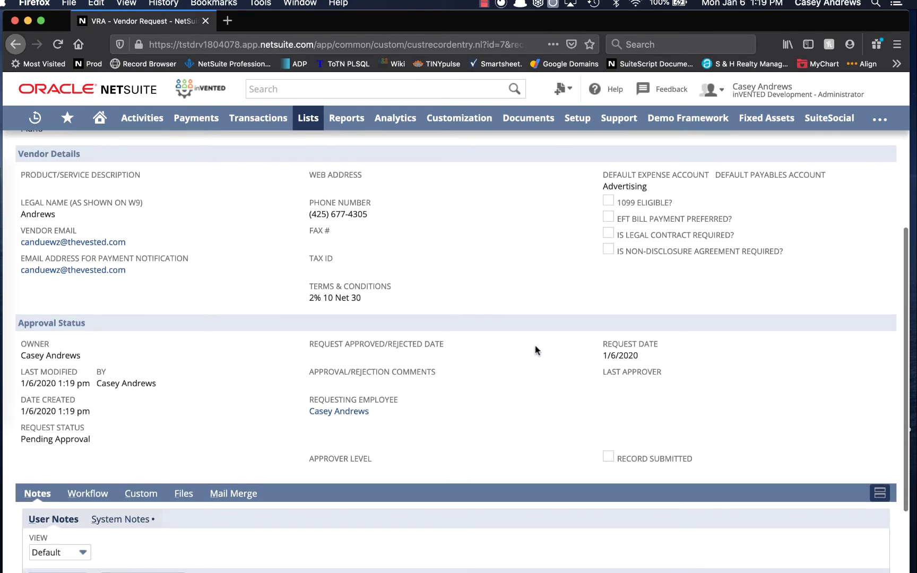
Step: Submit the request for approval and bring up the Process Vendor Request window
scroll(535, 350, "up", 6)
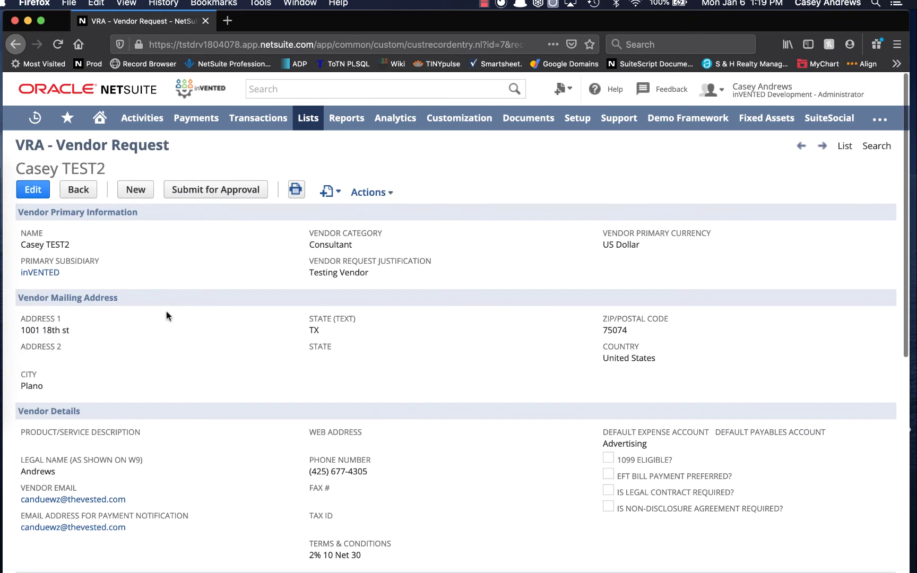
left_click(226, 195)
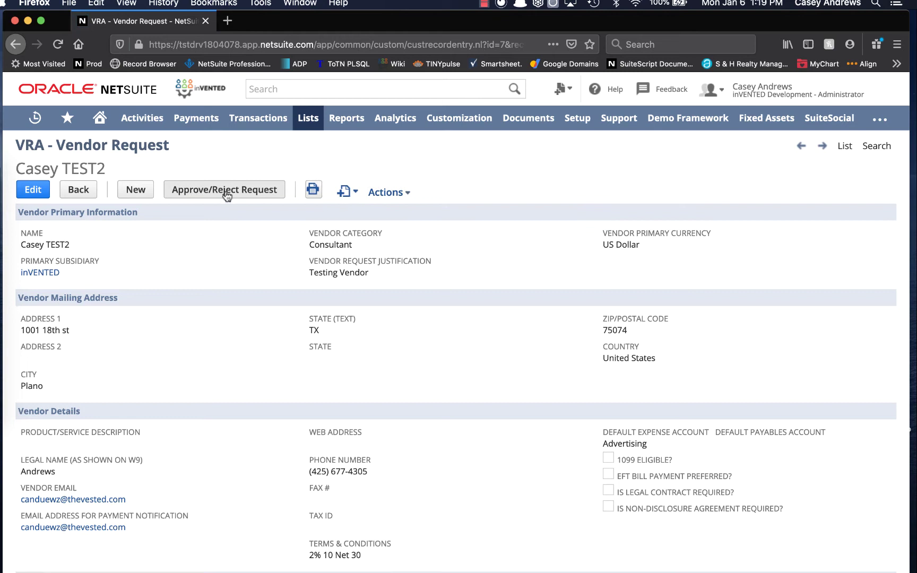
scroll(241, 351, "down", 5)
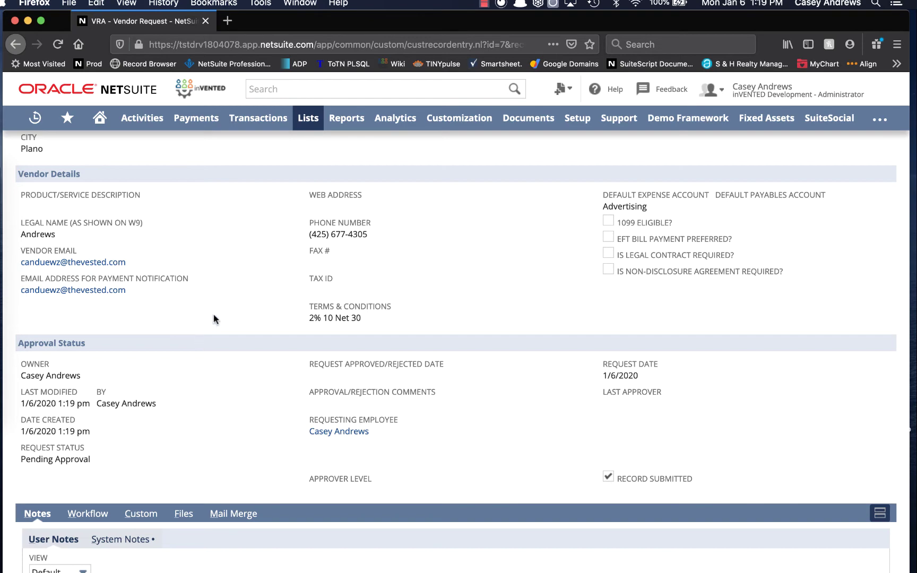
scroll(223, 305, "up", 1)
scroll(223, 301, "up", 5)
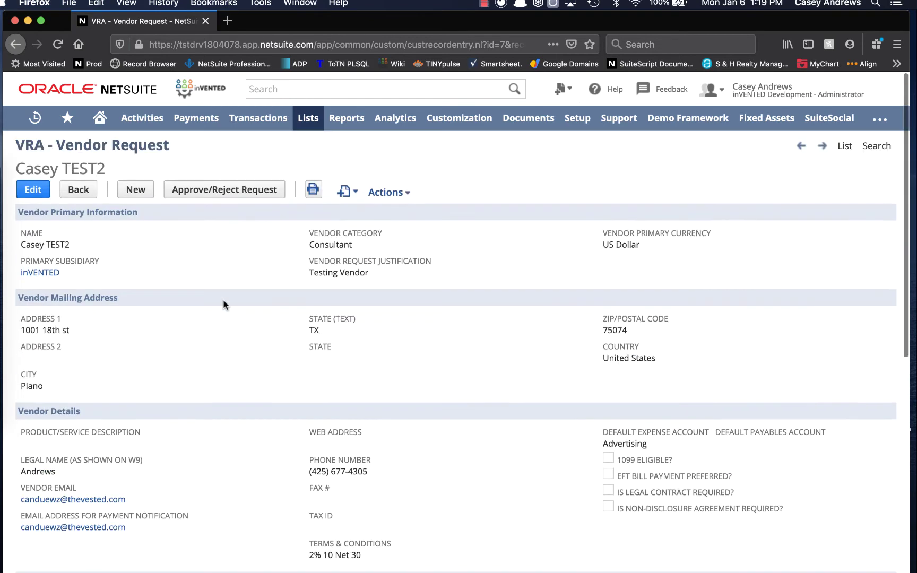
left_click(199, 190)
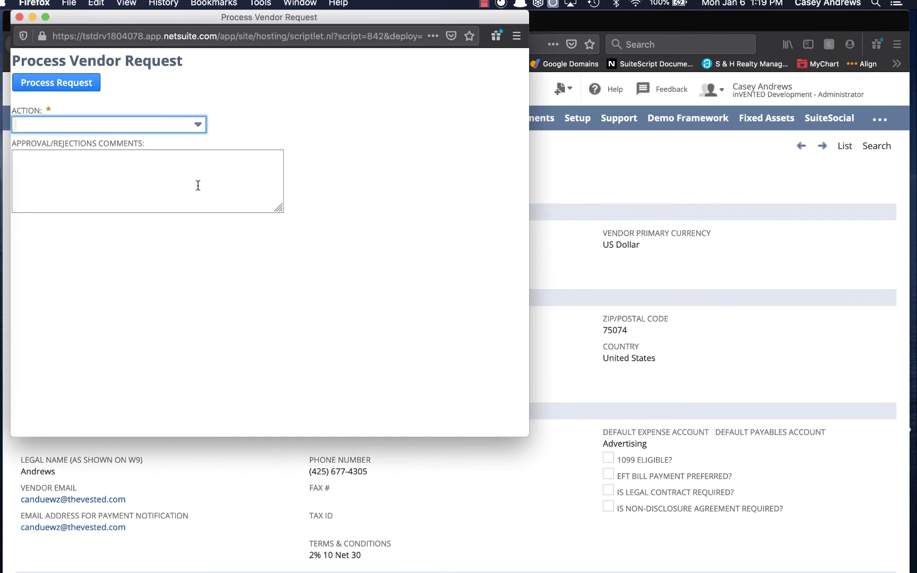
Step: Choose the Approve action and enter the comment 'Correct Entry'
left_click(184, 128)
left_click(163, 159)
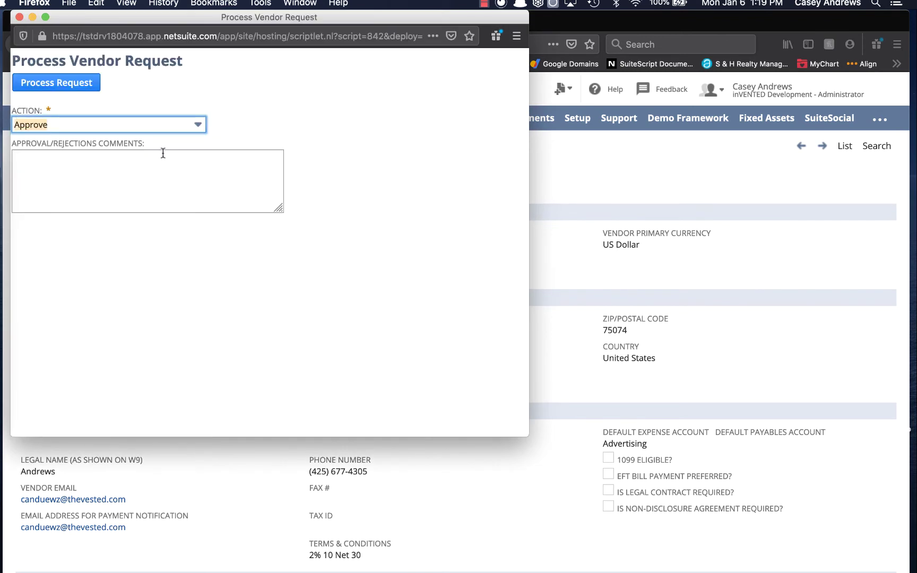
left_click(157, 170)
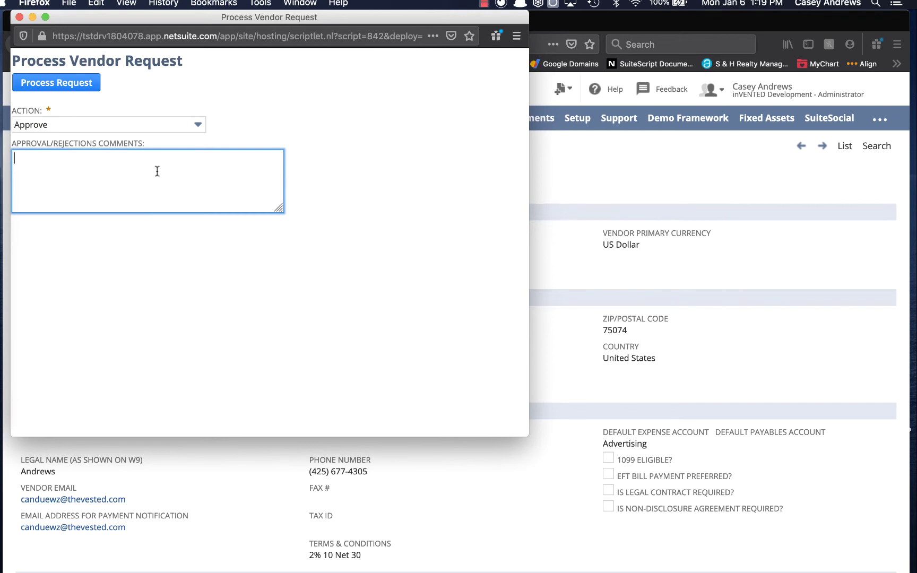
type("You area")
key("BackSpace")
key("BackSpace")
key("BackSpace")
key("BackSpace")
key("BackSpace")
key("BackSpace")
type("Correct N")
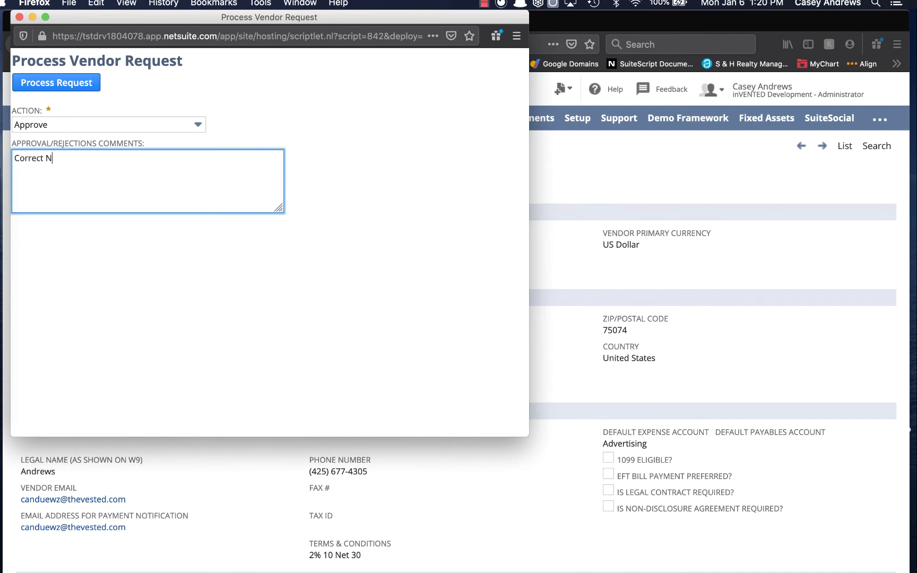
key("BackSpace")
type("Entry")
Step: Process the approval, close the window and reload the request record
left_click(66, 89)
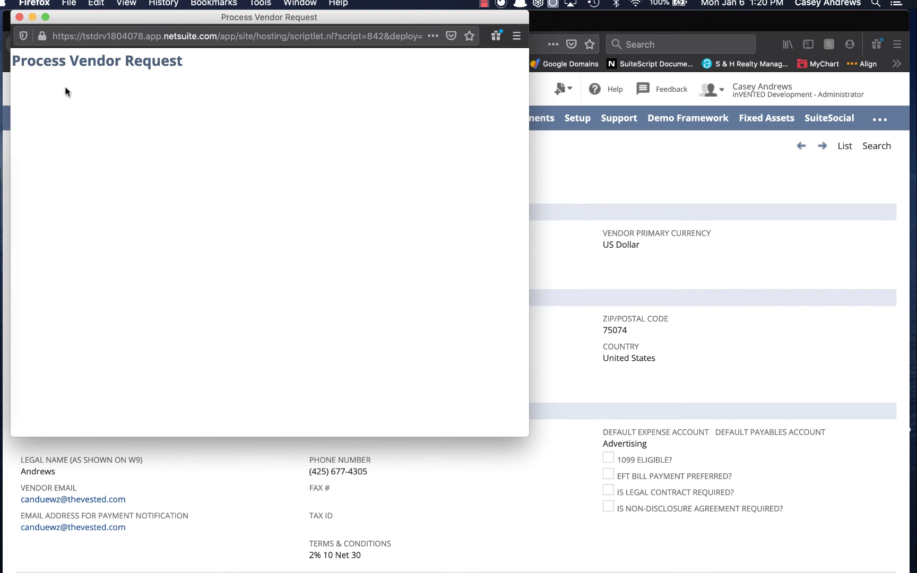
left_click(19, 17)
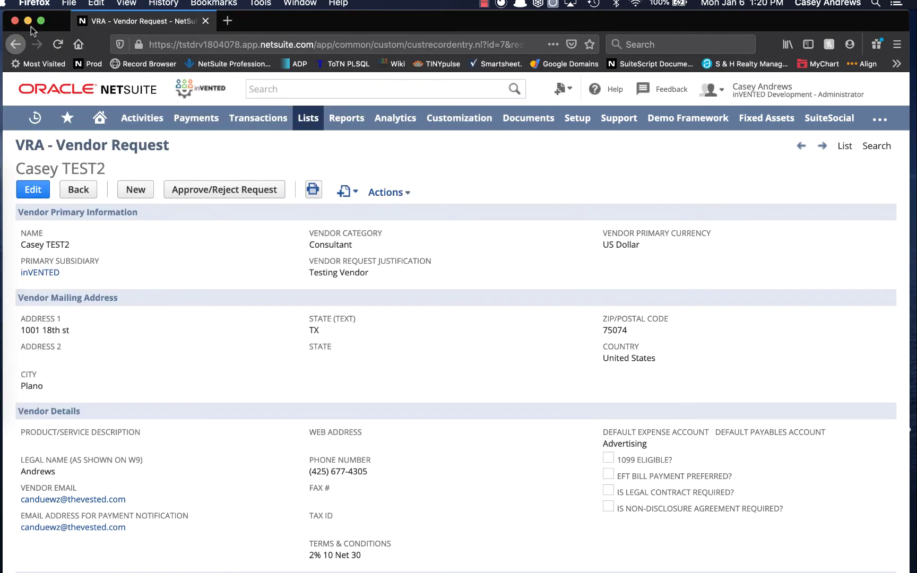
left_click(59, 45)
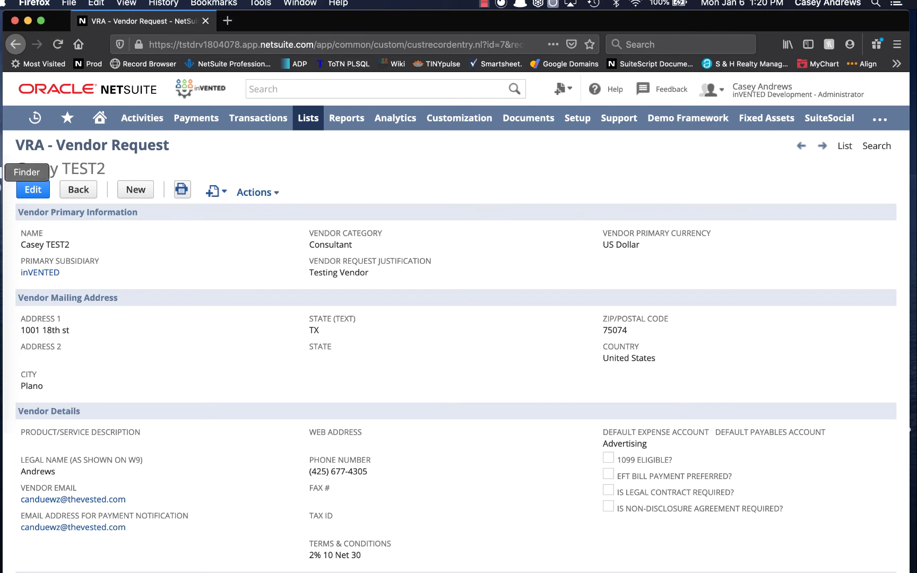
Step: Read the 'Vendor Request has been Approved!' email in Outlook, then return to NetSuite
left_click(3, 208)
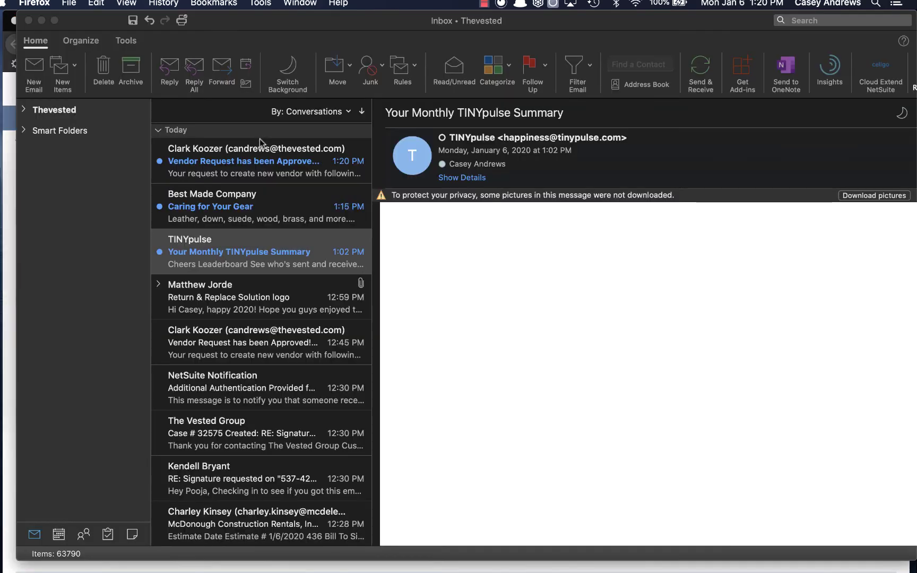
left_click(230, 162)
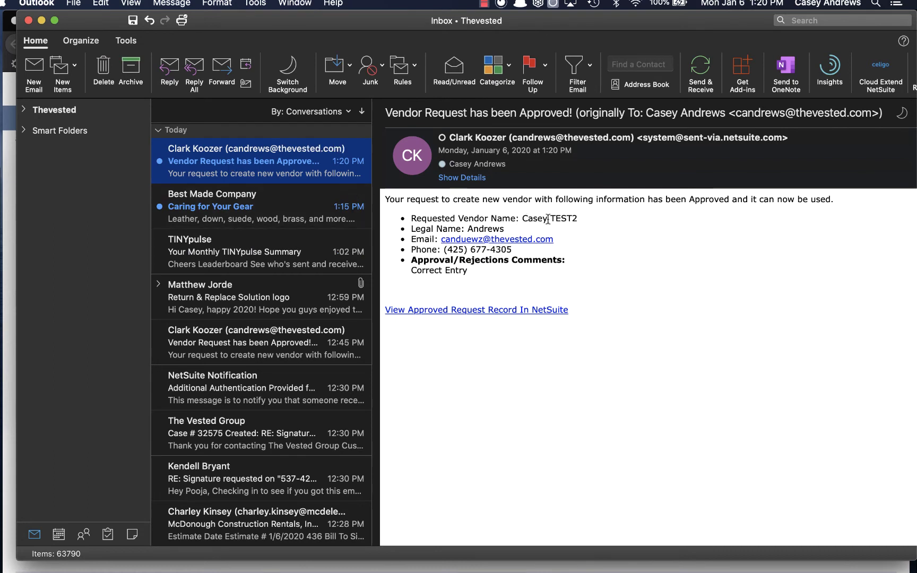
triple_click(503, 112)
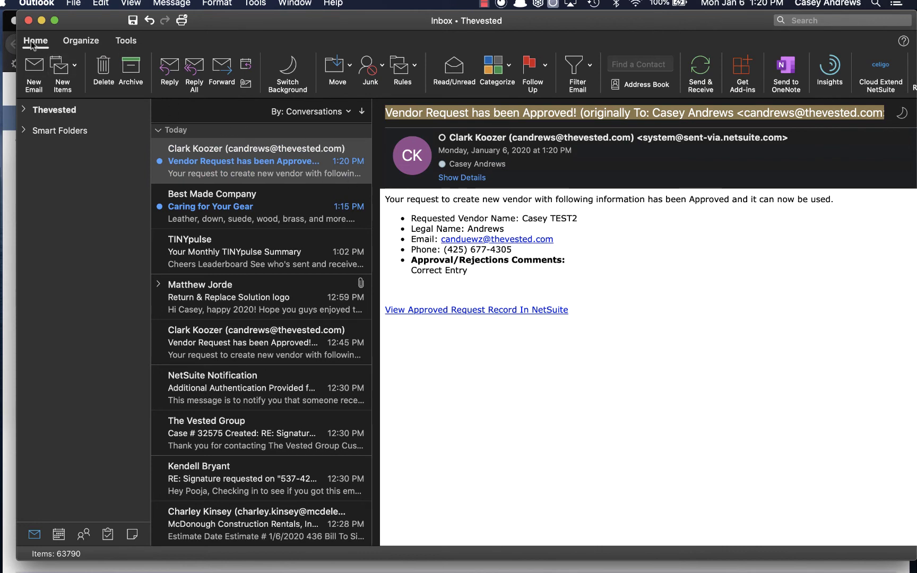
key("super+Tab")
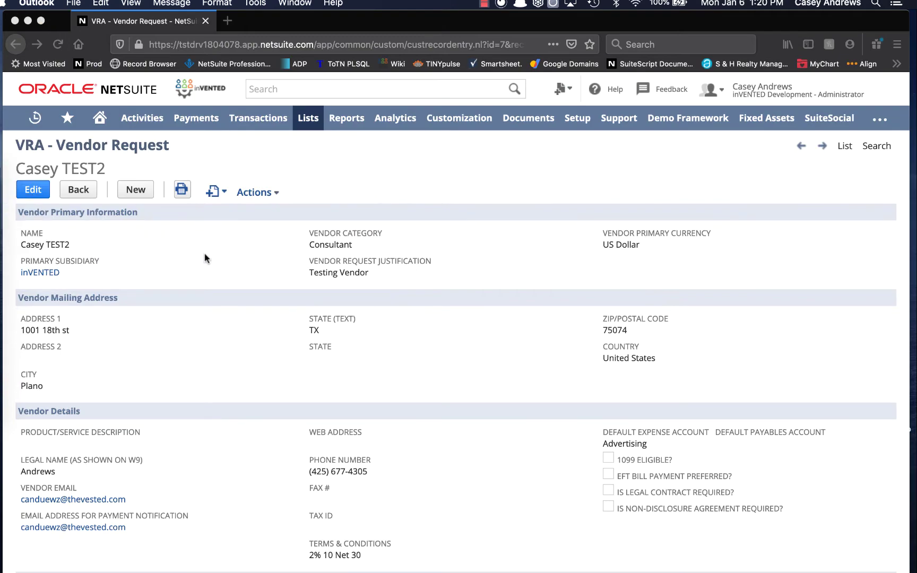
Step: Open the Generated Vendor Ref link from the Custom subtab in a new browser tab
scroll(209, 413, "down", 5)
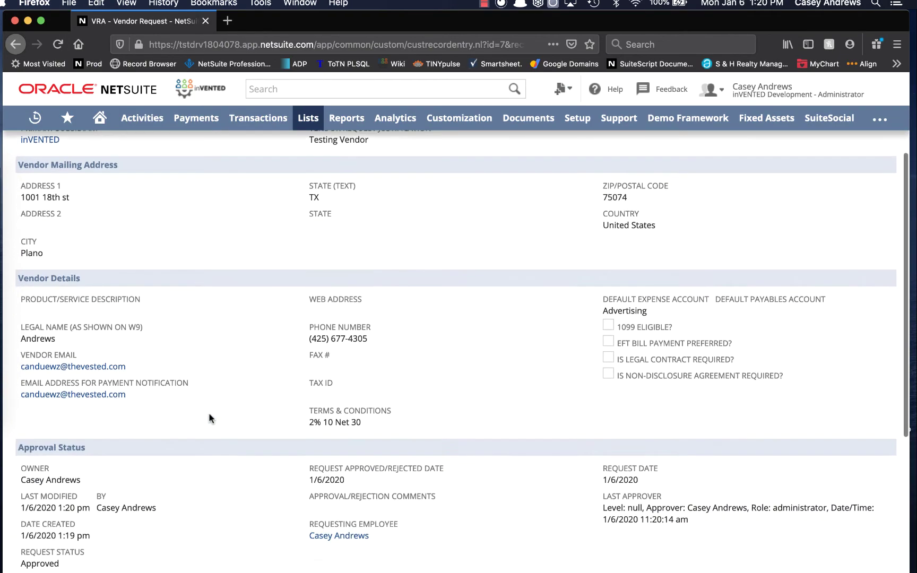
scroll(255, 456, "down", 5)
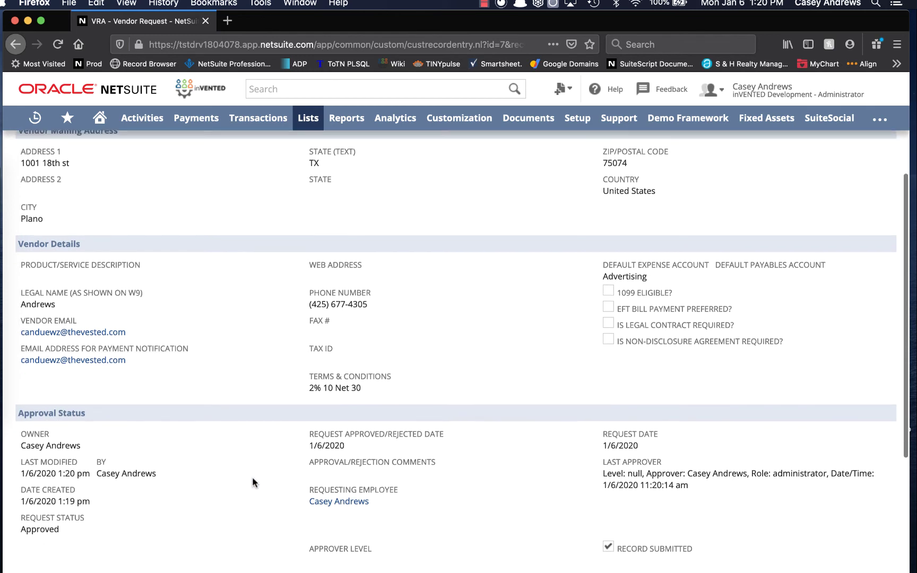
scroll(252, 477, "down", 2)
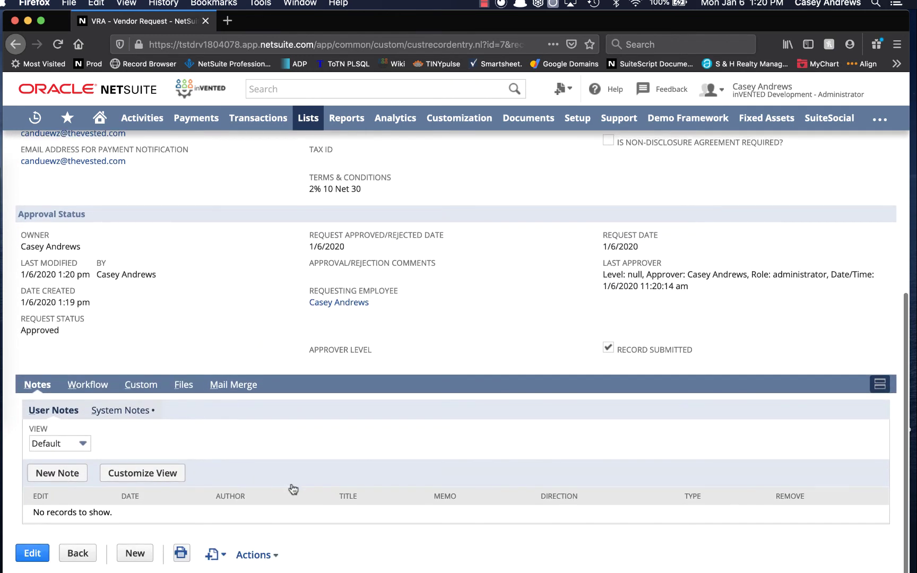
left_click(141, 385)
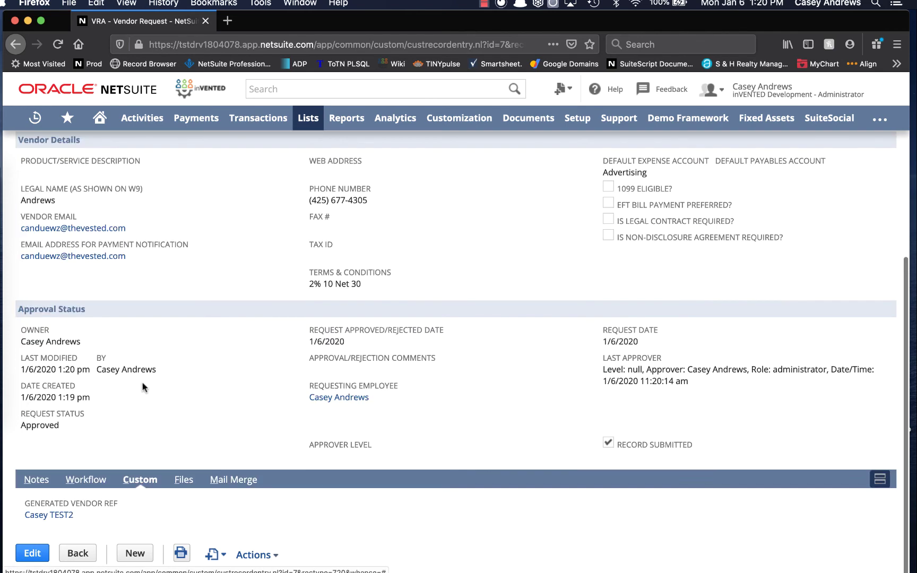
right_click(61, 519)
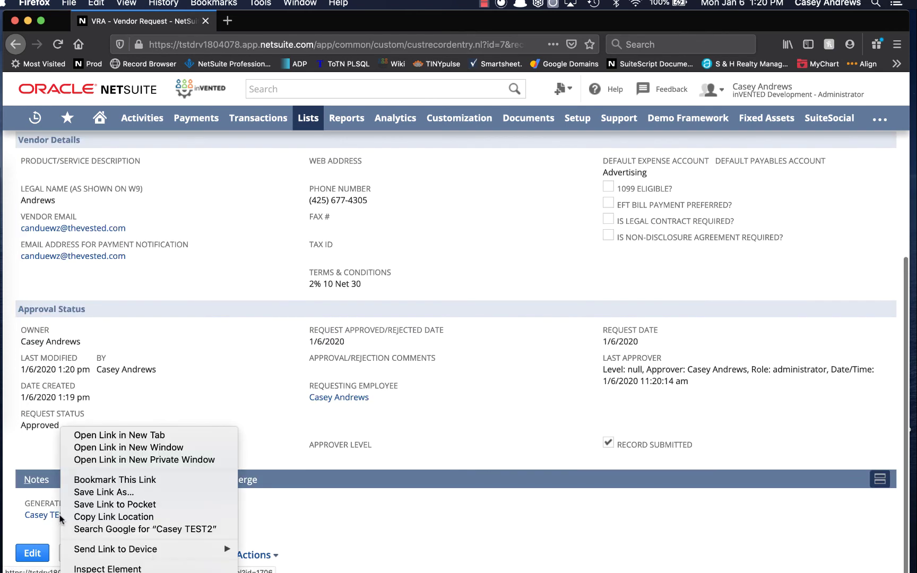
left_click(135, 436)
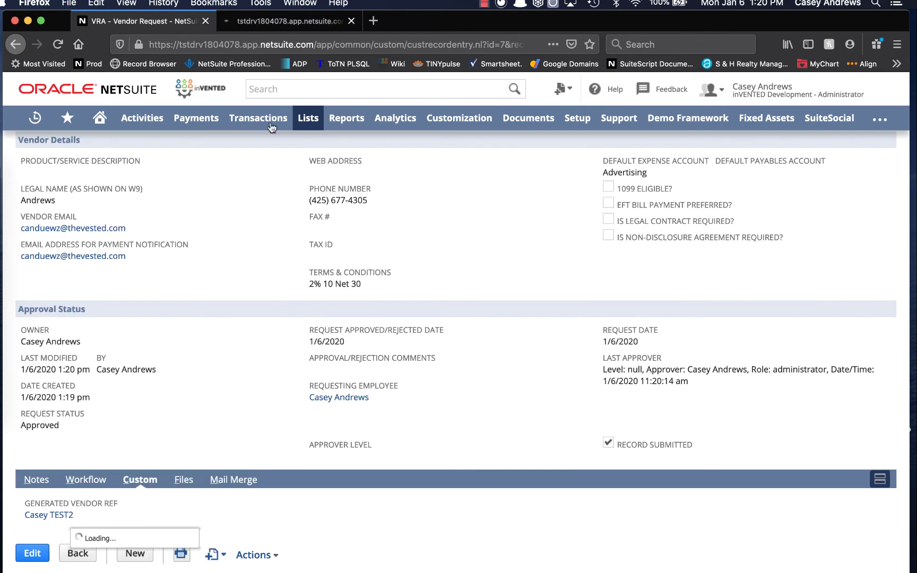
Step: Switch to the generated vendor record and put it in edit mode
left_click(287, 21)
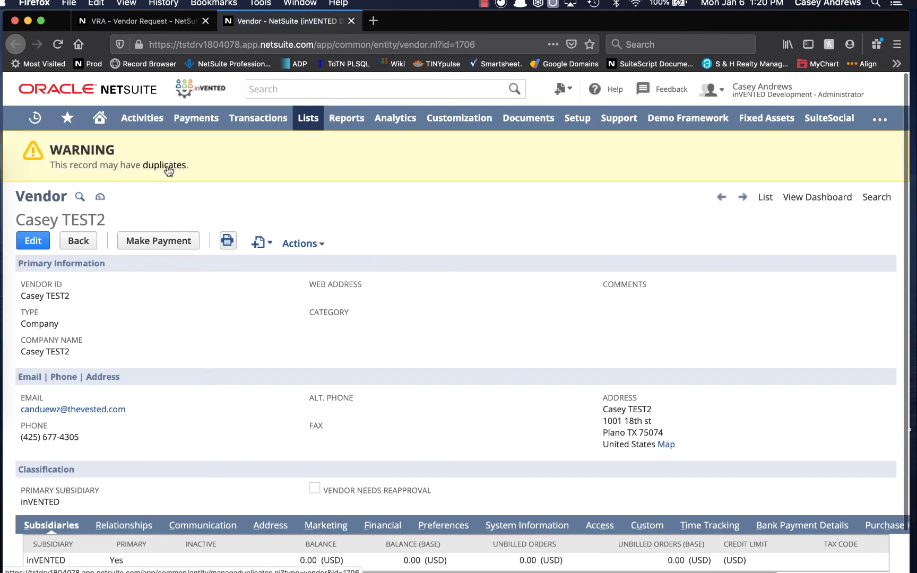
scroll(243, 332, "down", 2)
scroll(243, 335, "down", 2)
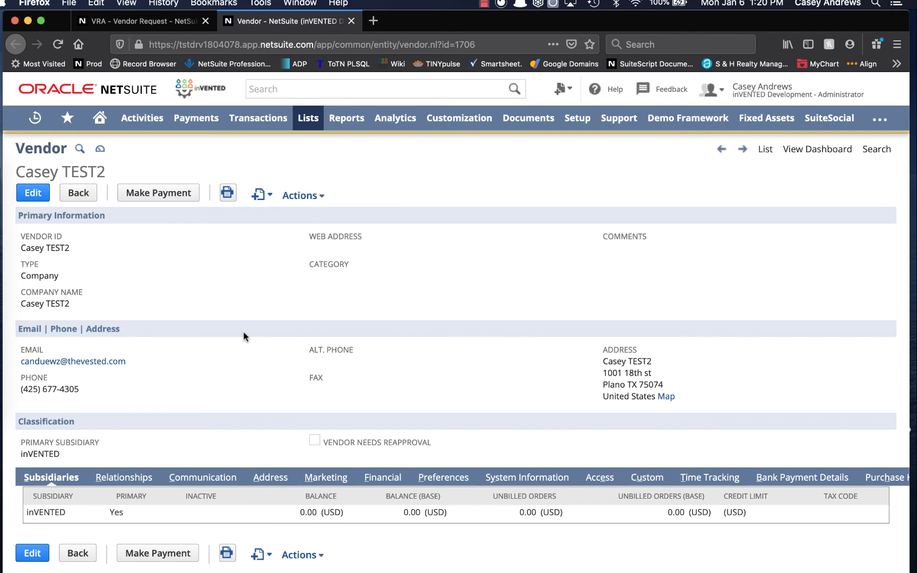
left_click(42, 197)
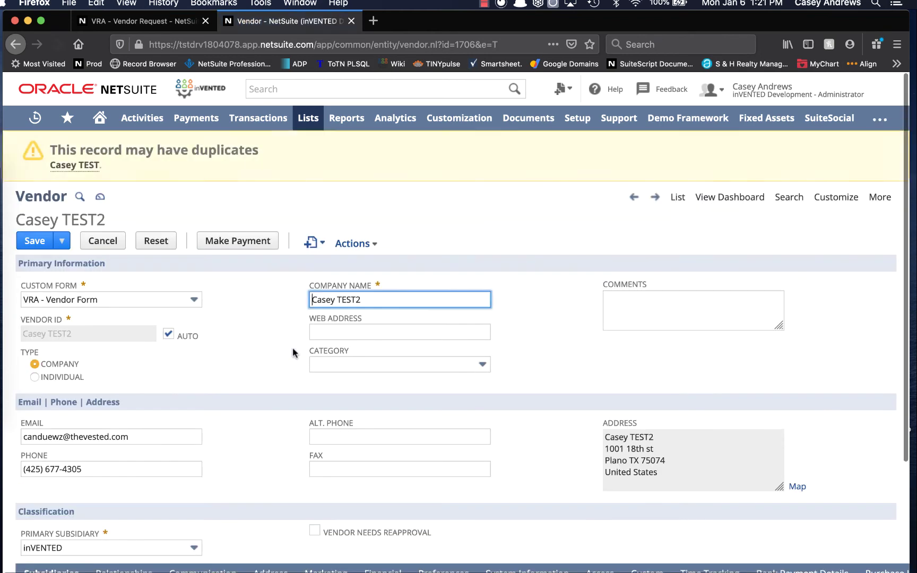
Step: Review the vendor's Bank Payment Details subtab, which has no bank details
scroll(342, 433, "down", 3)
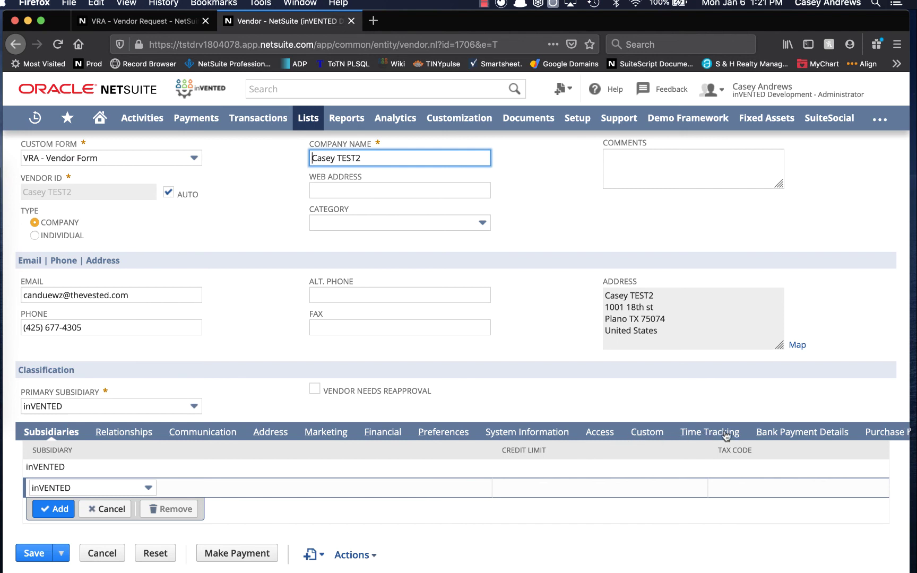
left_click(780, 437)
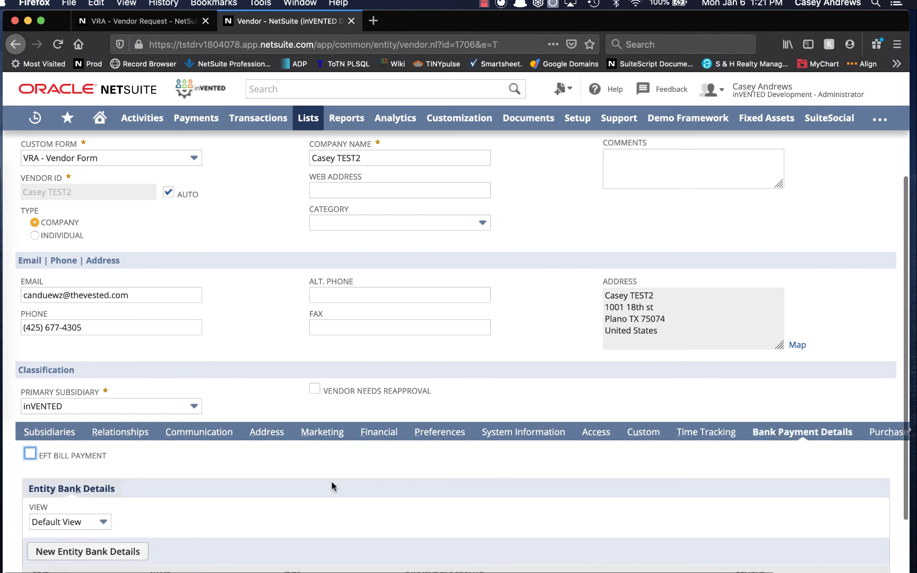
scroll(333, 486, "down", 2)
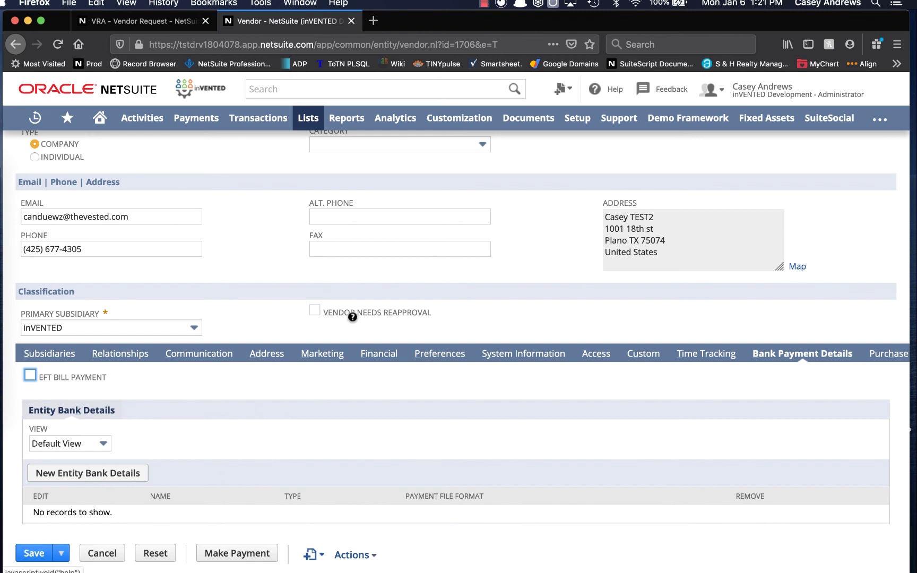
scroll(352, 313, "up", 5)
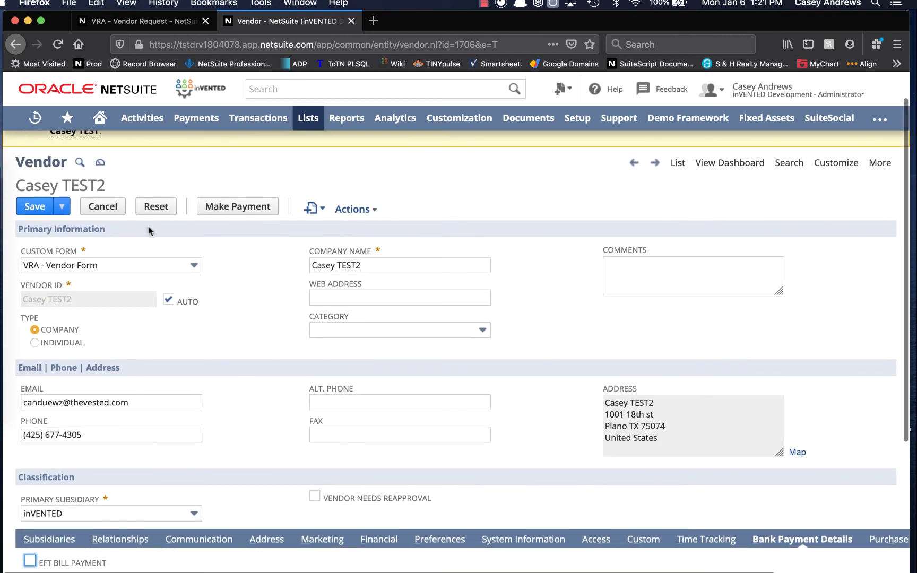
Step: Save the Casey TEST2 vendor record and review the saved-vendor confirmation and duplicate warning
left_click(33, 207)
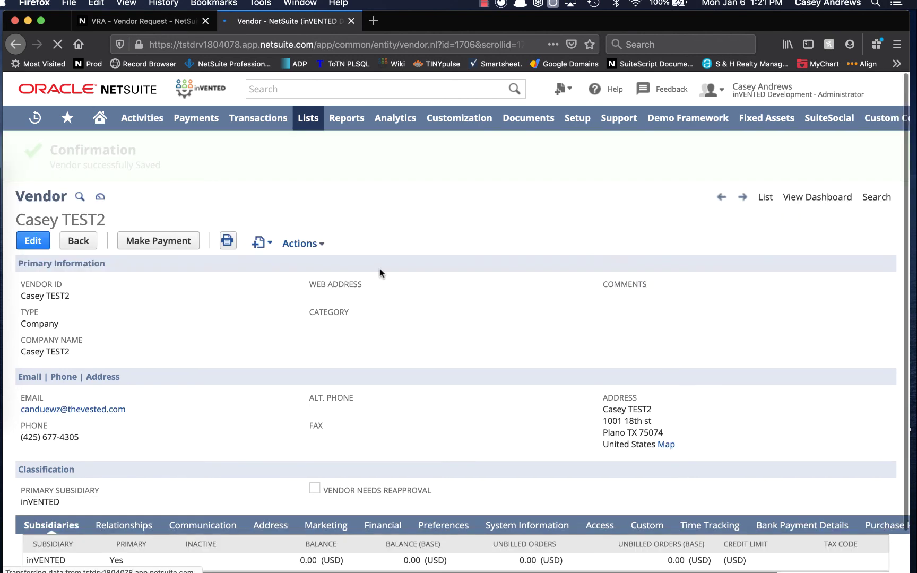
scroll(286, 374, "down", 3)
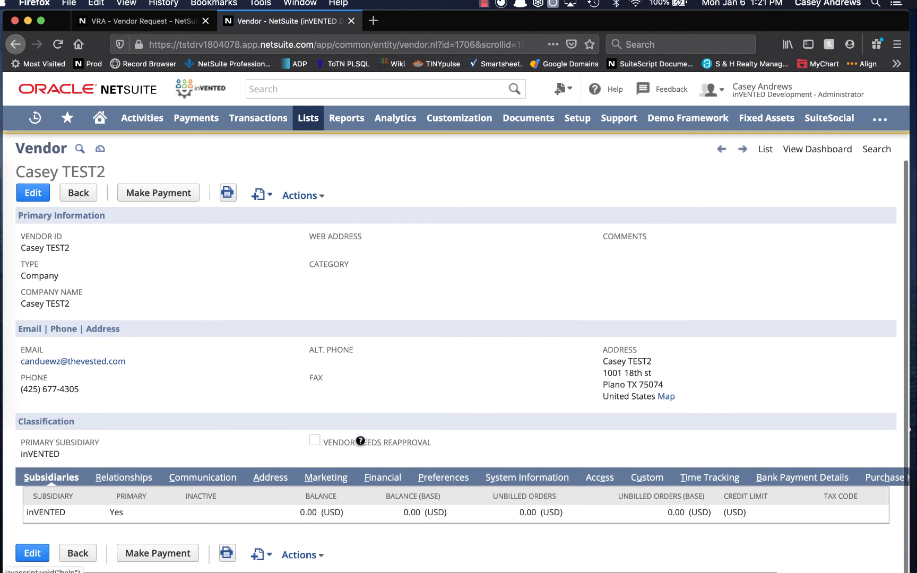
scroll(231, 361, "up", 3)
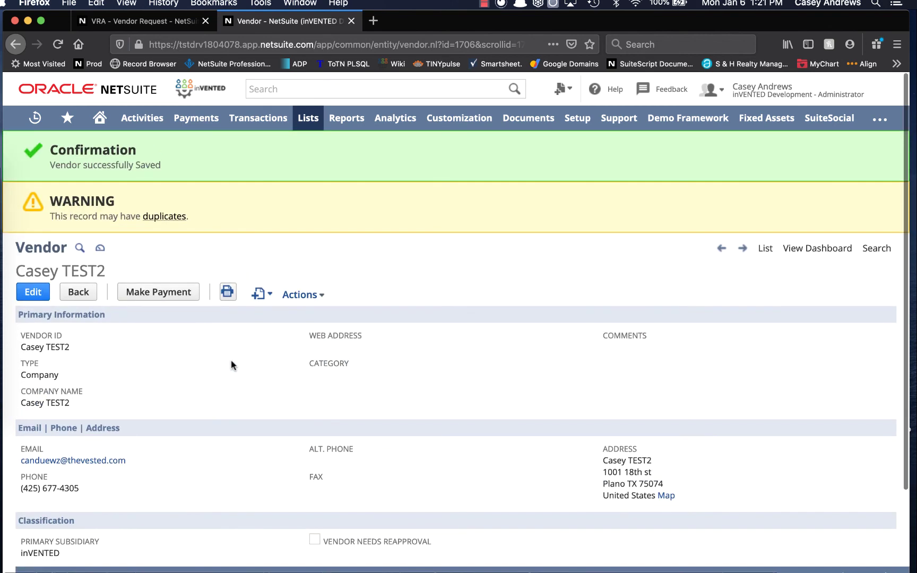